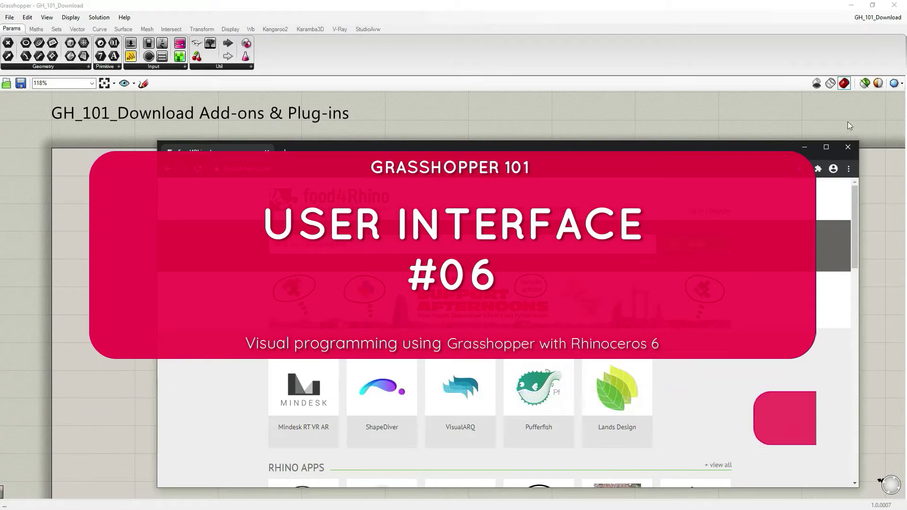
Step: Maximize the browser window showing the food4Rhino home page
left_click(826, 148)
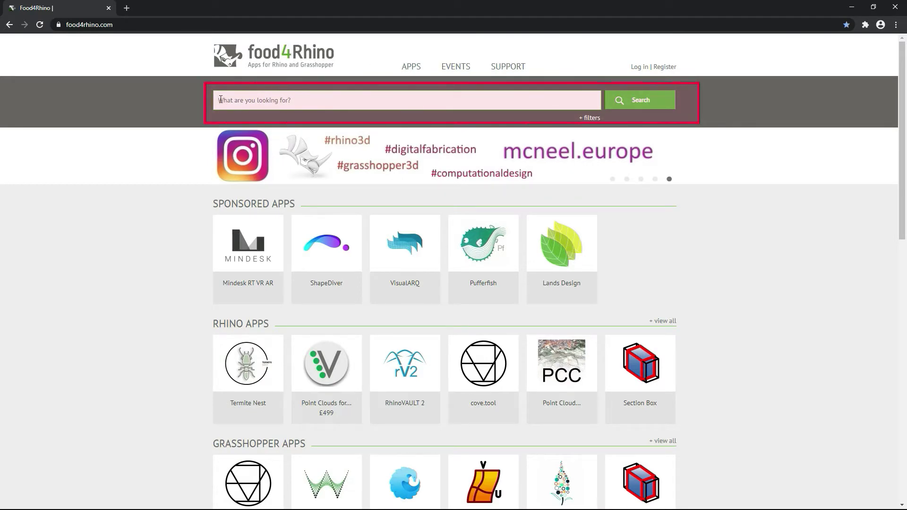
Step: Run a food4Rhino search using the saved 'NGons' search term
left_click(270, 104)
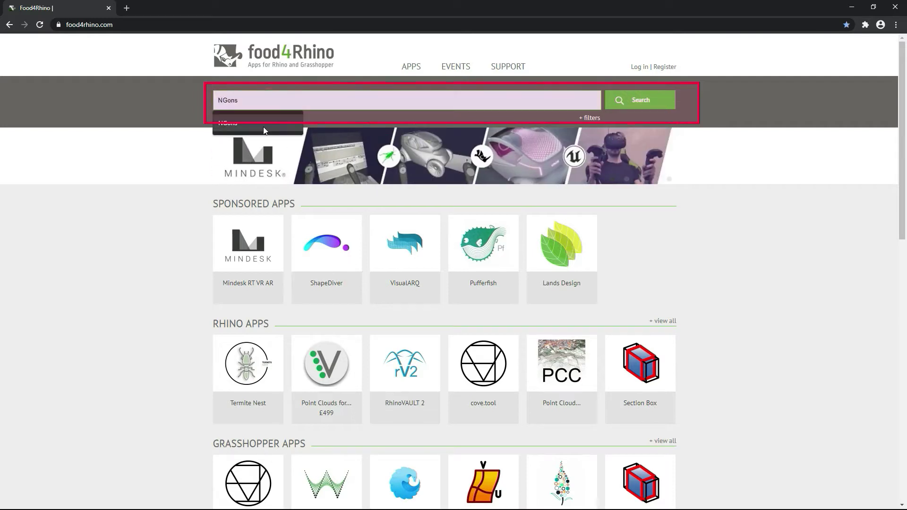
left_click(229, 124)
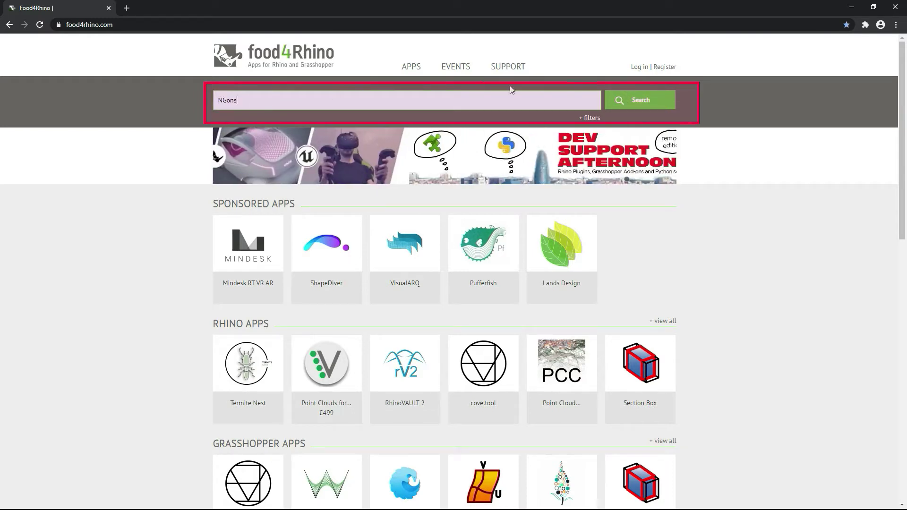
left_click(641, 105)
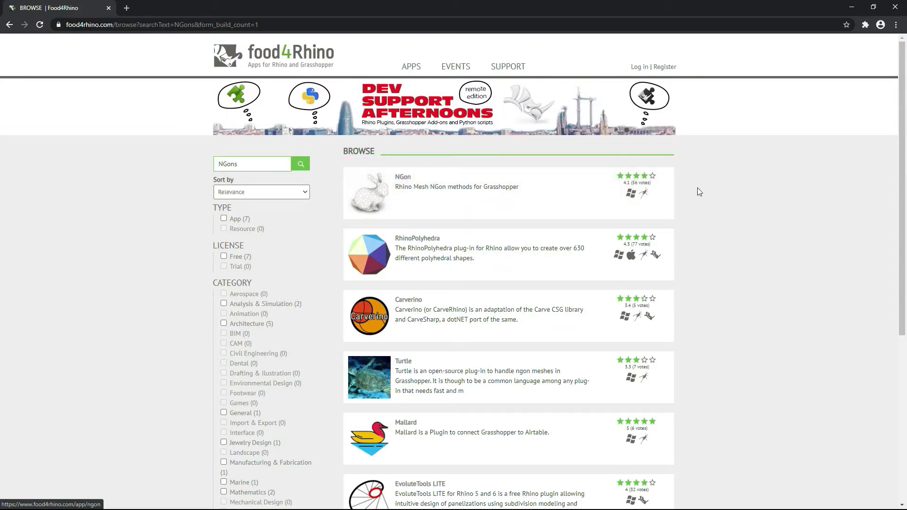
Step: Open the NGon result and skim its description and installation notes
left_click(398, 191)
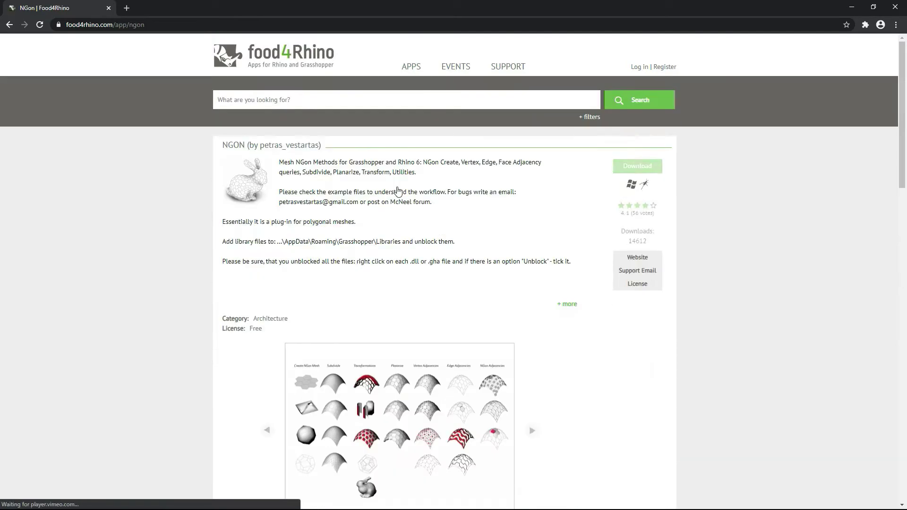
scroll(728, 147, "down", 1)
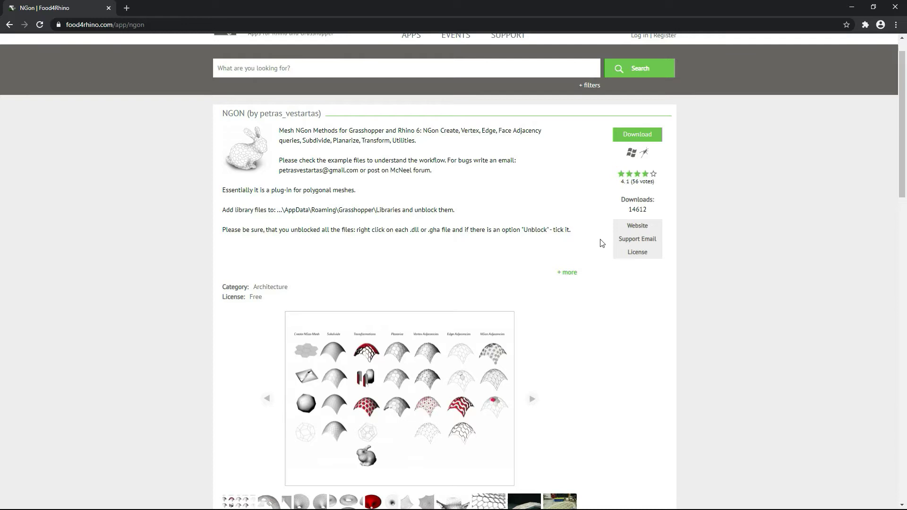
scroll(601, 243, "up", 1)
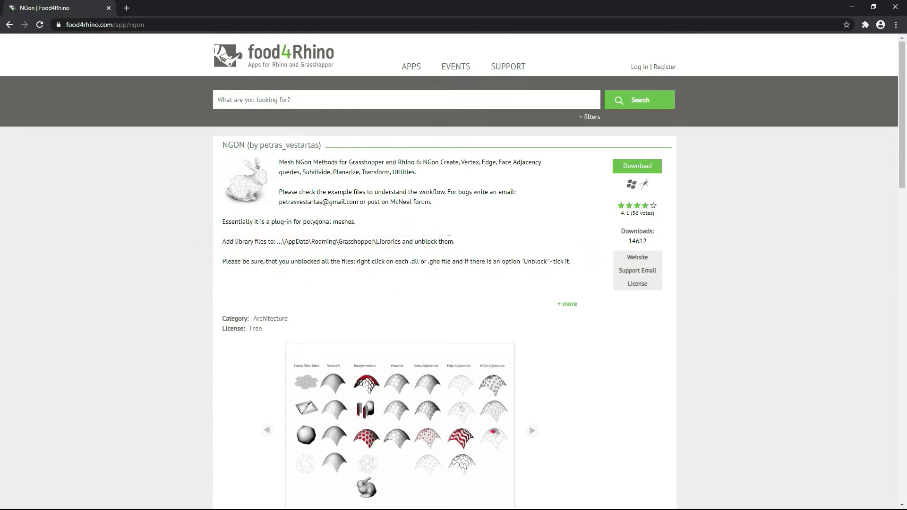
Step: Scroll the NGon page down to the Downloads table listing NGon 2.1 and 2.1 In-Progress
scroll(224, 277, "down", 1)
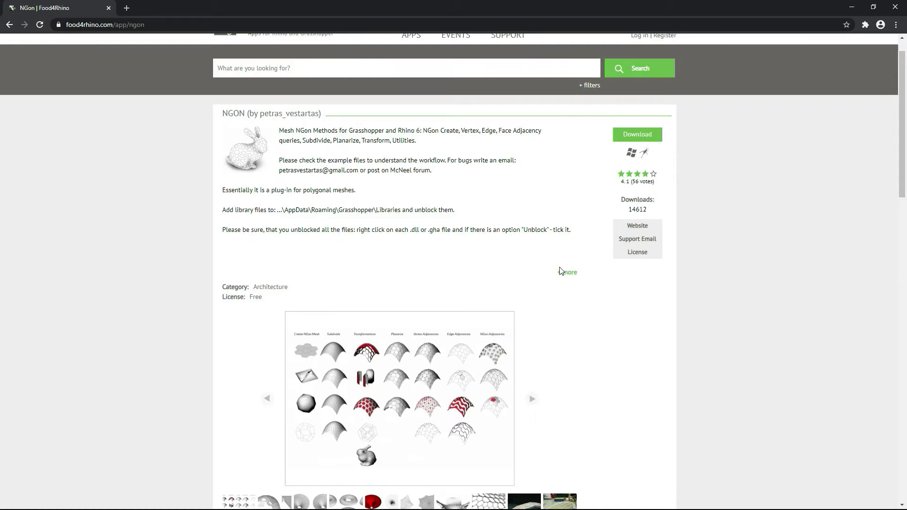
scroll(551, 248, "down", 1)
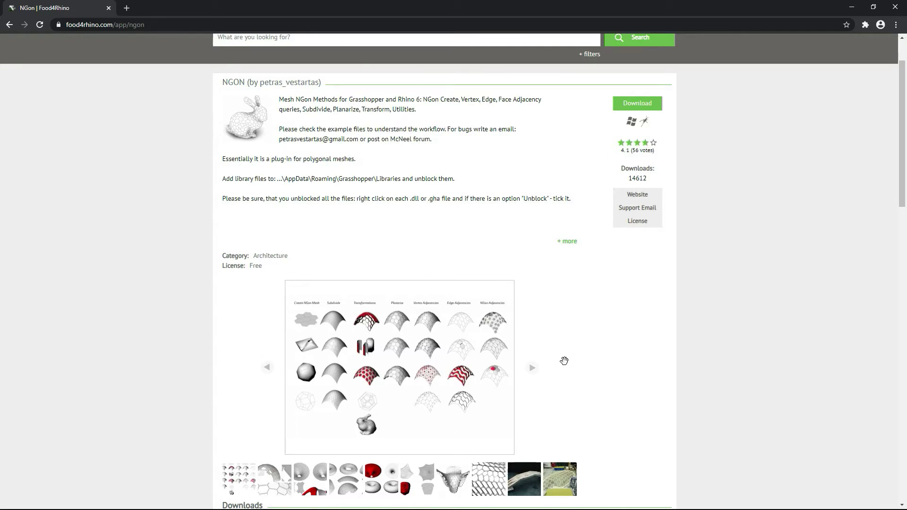
scroll(562, 362, "down", 2)
scroll(566, 358, "down", 2)
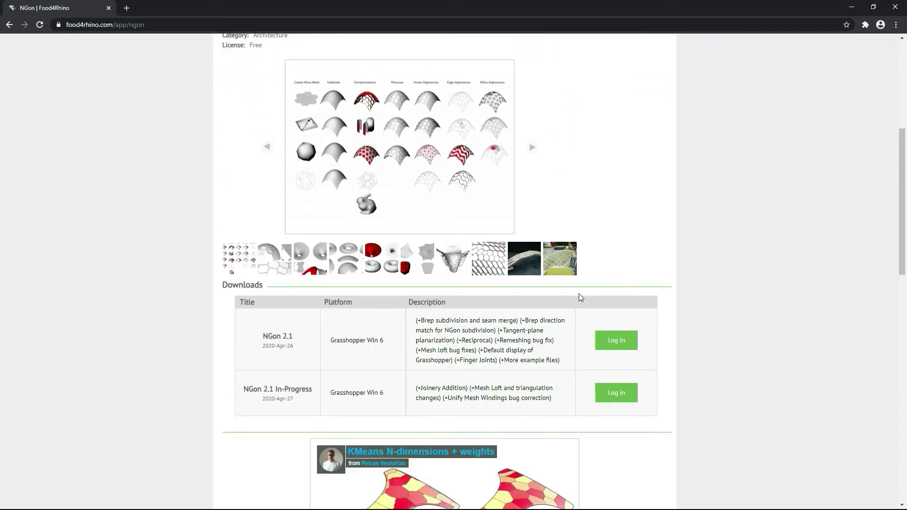
scroll(579, 298, "down", 1)
scroll(595, 296, "down", 1)
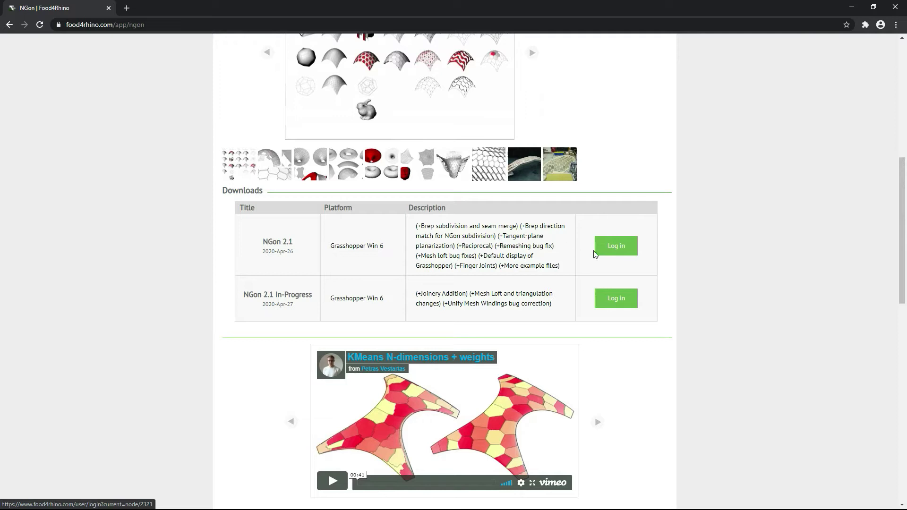
Step: Scroll through the NGon reviews, then back up to the Downloads table
scroll(639, 253, "down", 1)
scroll(640, 254, "down", 5)
scroll(637, 254, "down", 2)
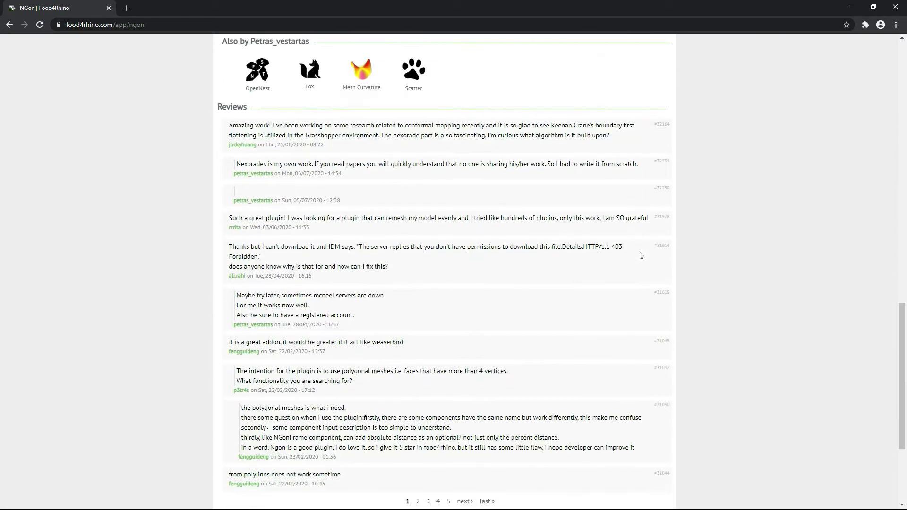
scroll(572, 278, "down", 3)
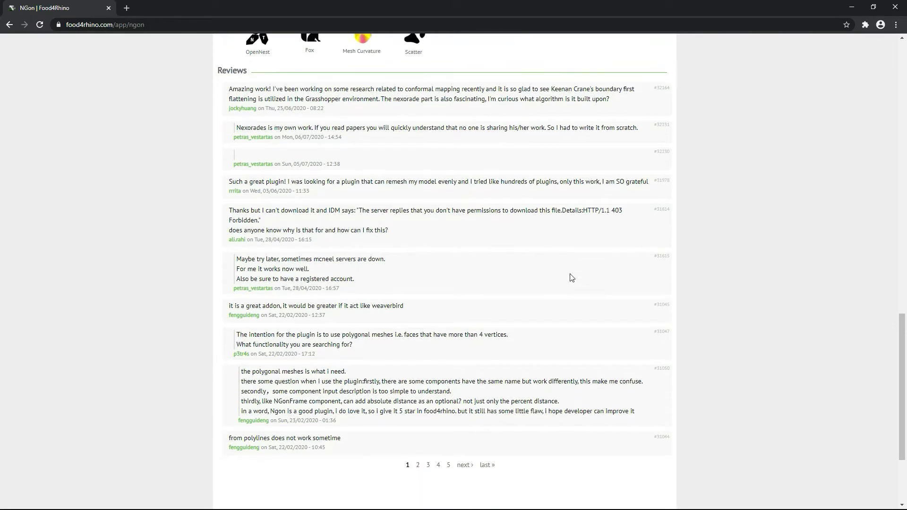
scroll(572, 278, "up", 3)
scroll(572, 277, "up", 6)
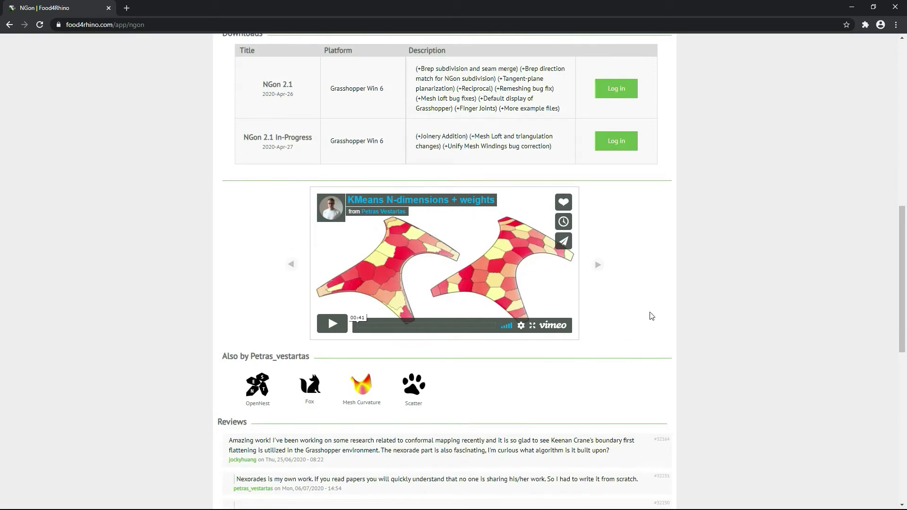
scroll(630, 323, "up", 4)
scroll(630, 319, "up", 6)
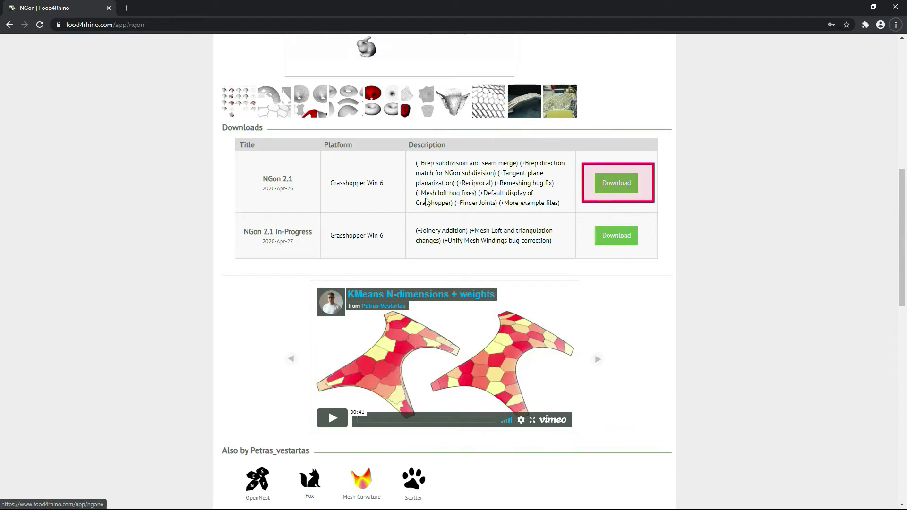
Step: Download the NGon 2.1 release as ngons20200426.zip
left_click(624, 191)
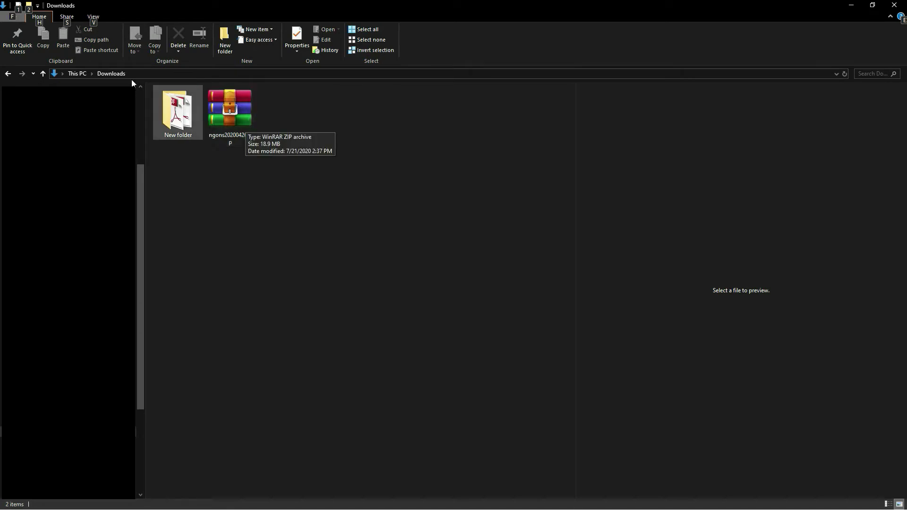
Step: Extract ngons20200426.zip in place and open the resulting Ngons folder
right_click(240, 112)
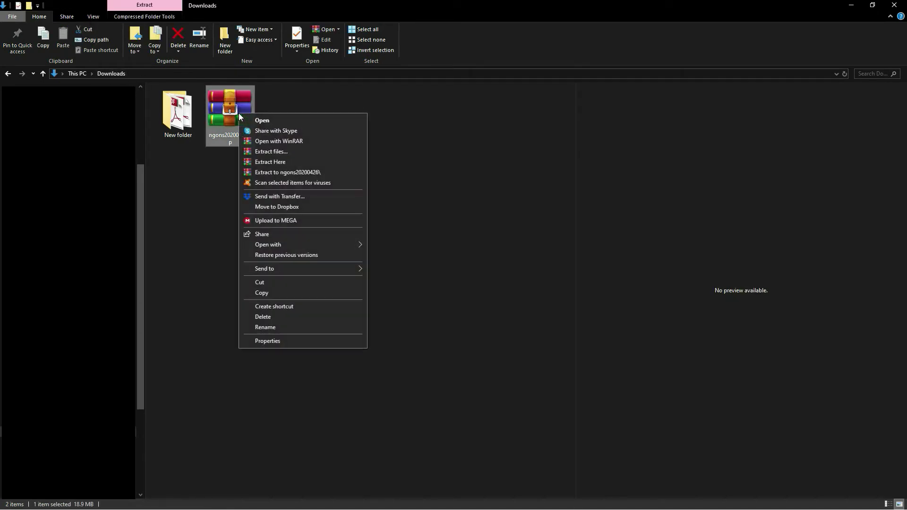
left_click(256, 164)
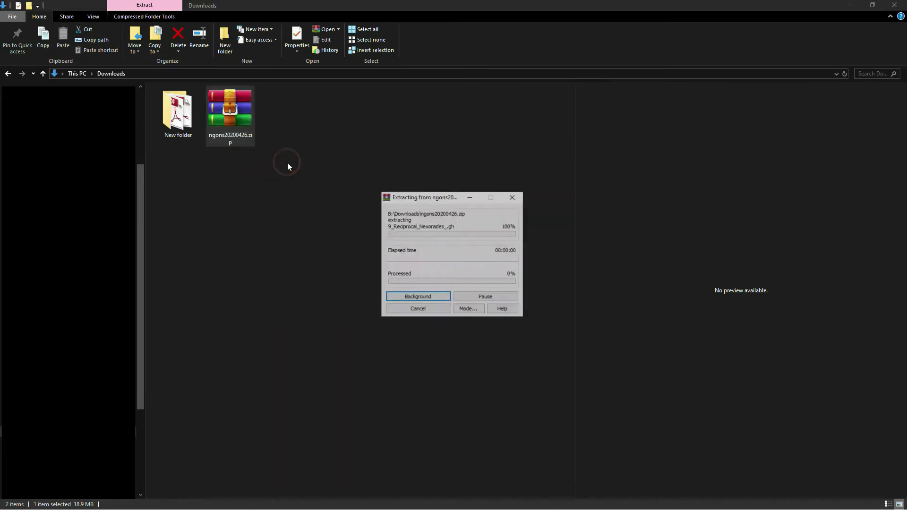
left_click(350, 260)
left_click(183, 113)
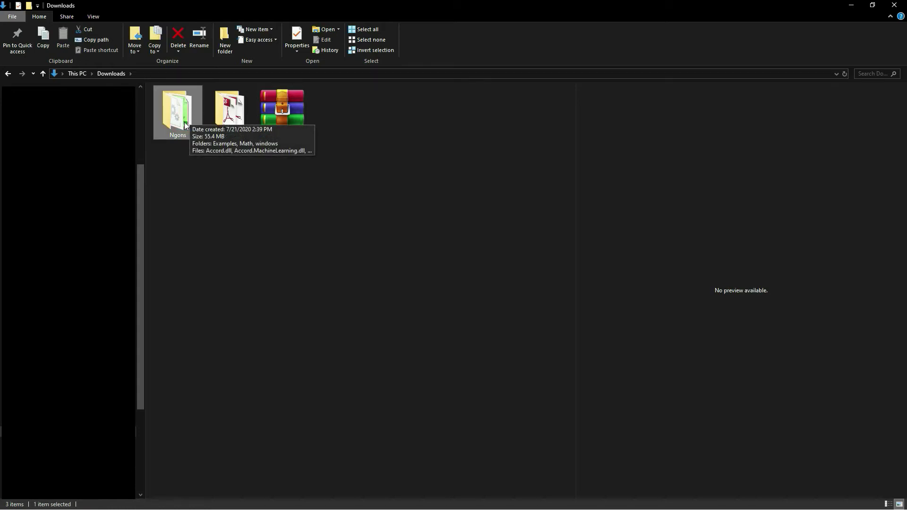
double_click(182, 118)
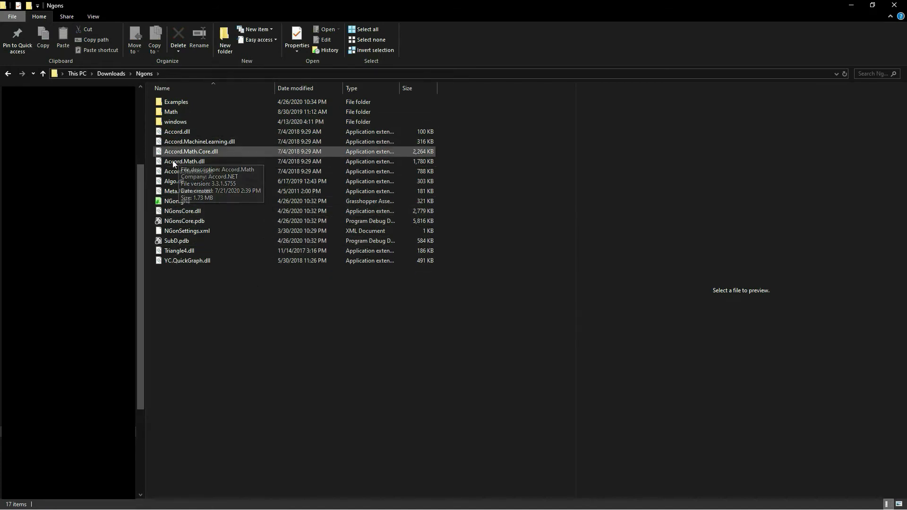
left_click(177, 136)
left_click(180, 143)
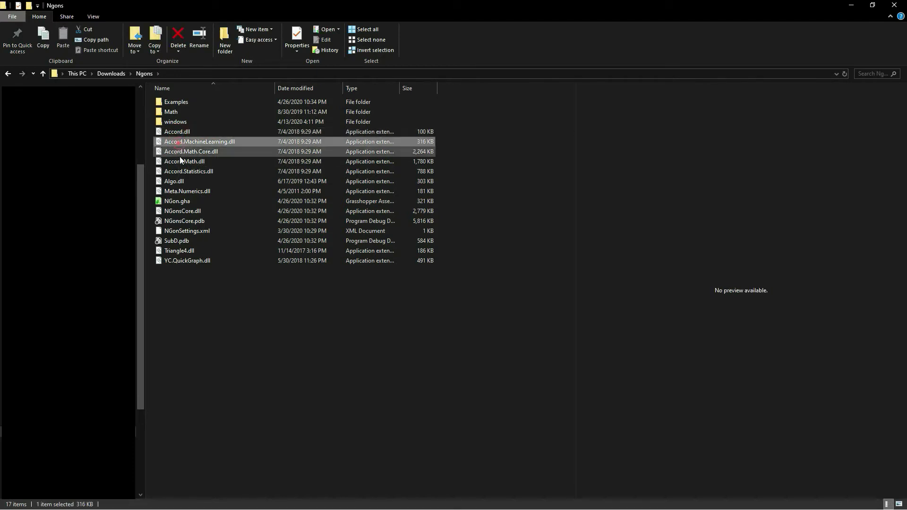
left_click(182, 151)
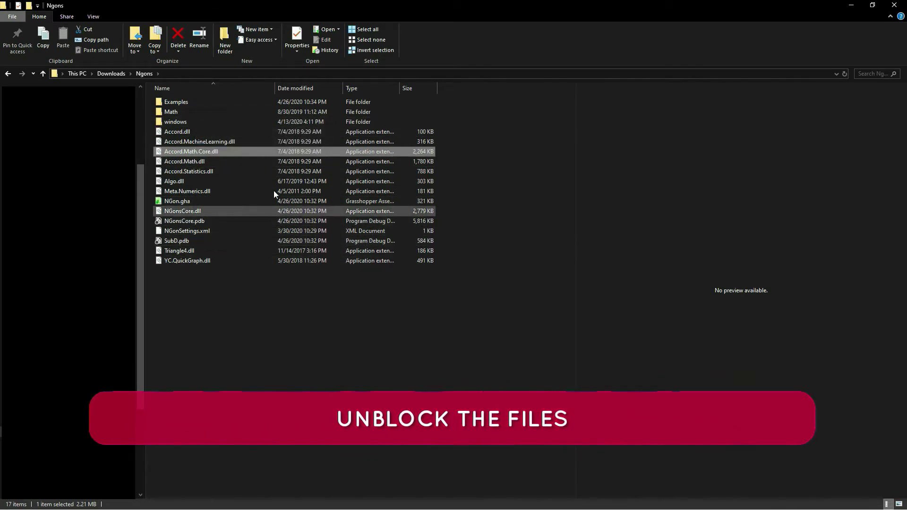
left_click(185, 132)
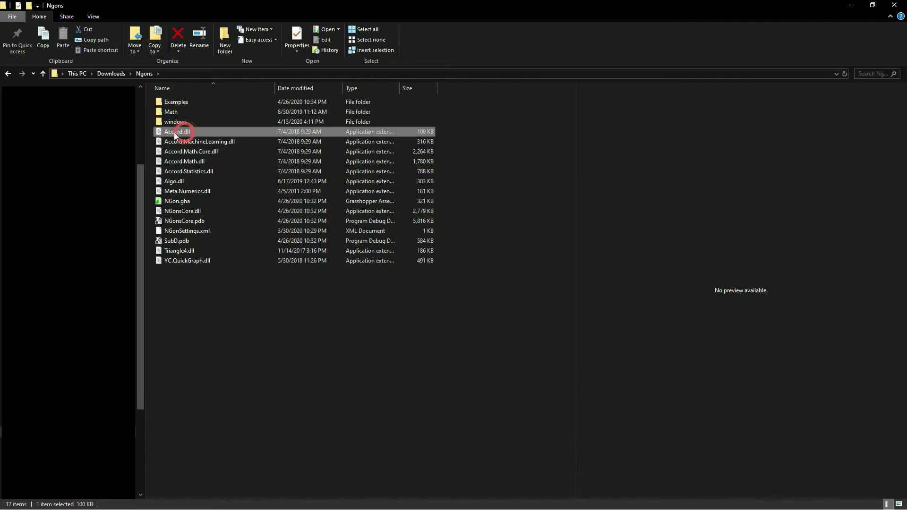
right_click(187, 135)
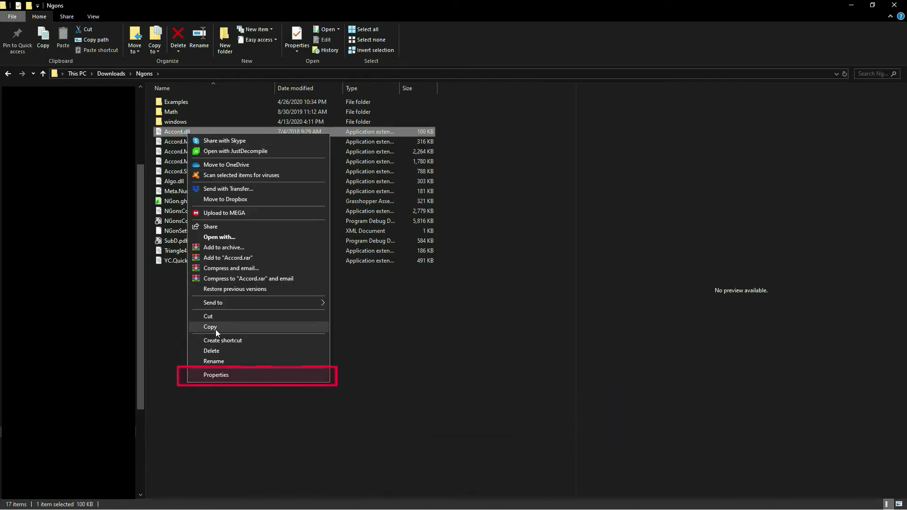
left_click(217, 377)
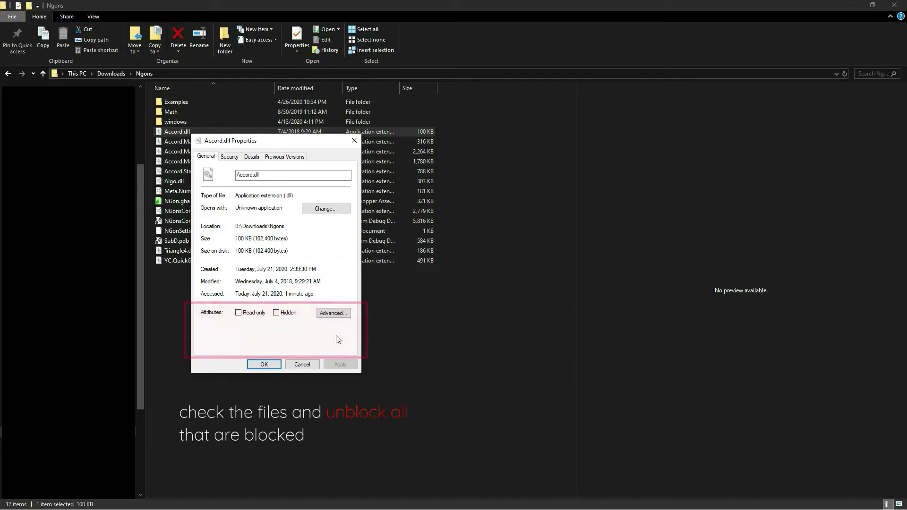
left_click(264, 364)
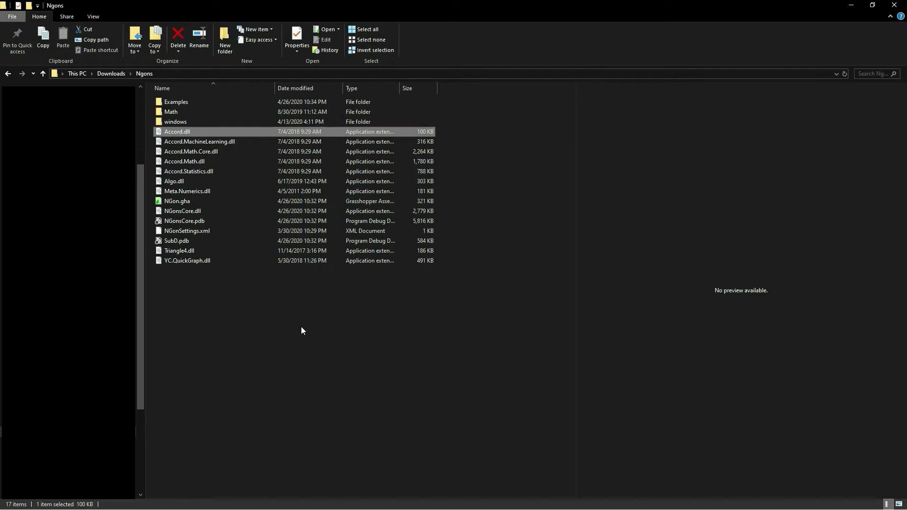
right_click(178, 131)
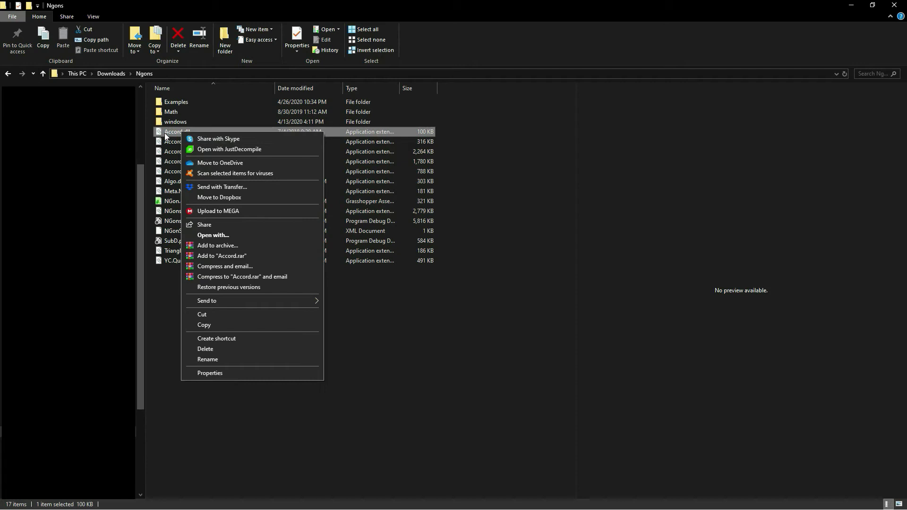
left_click(218, 373)
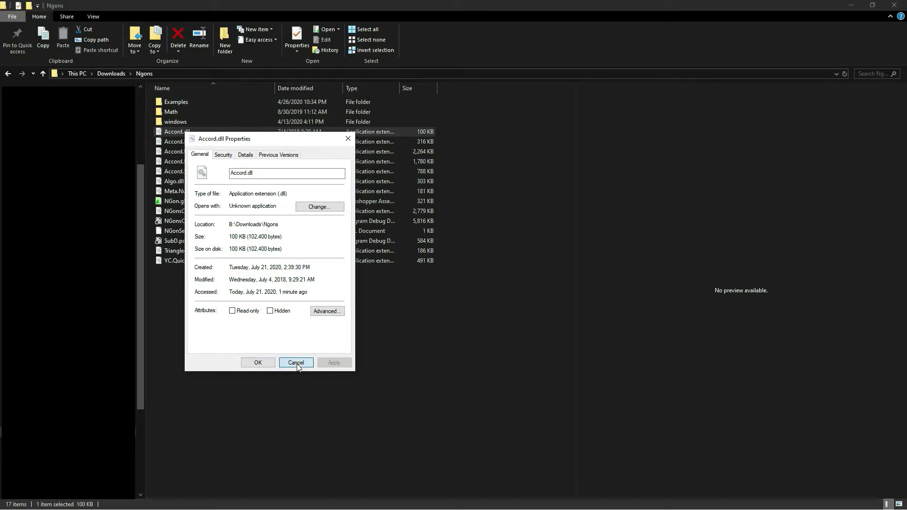
left_click(297, 364)
left_click(190, 151)
right_click(191, 141)
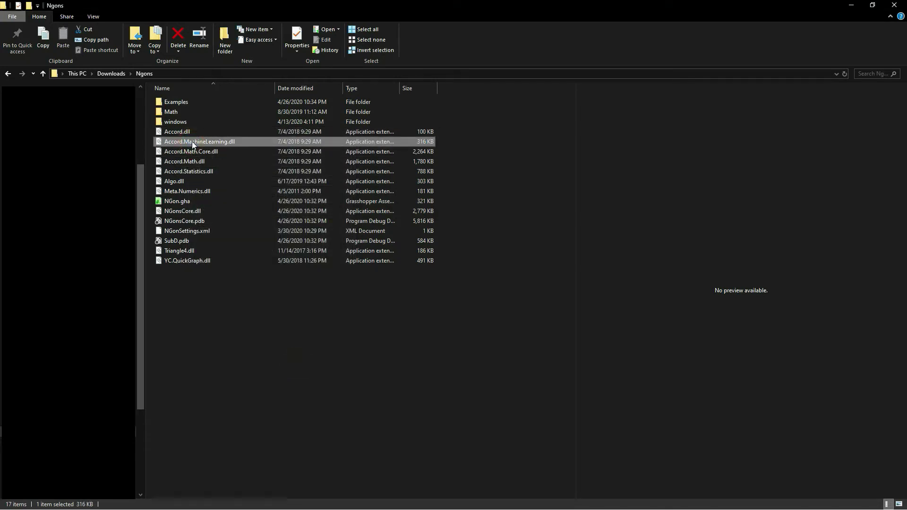
left_click(239, 383)
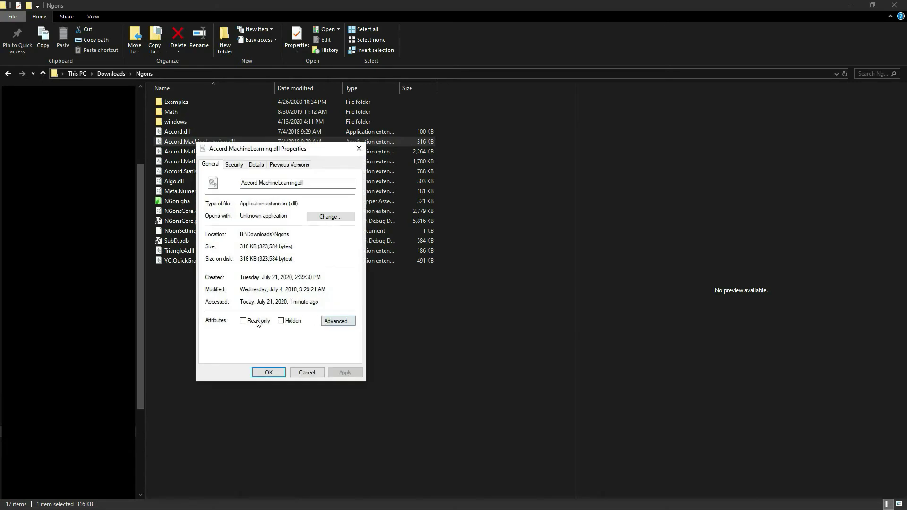
left_click(306, 373)
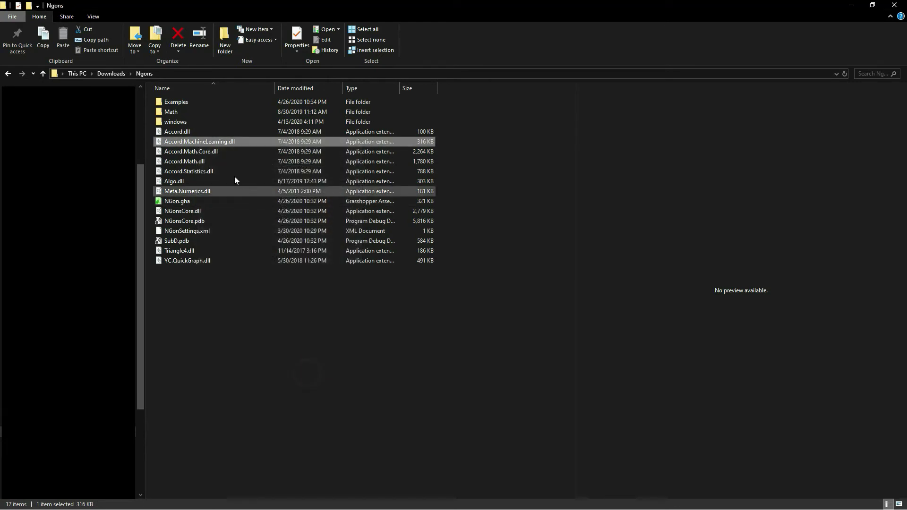
left_click(198, 161)
left_click(251, 358)
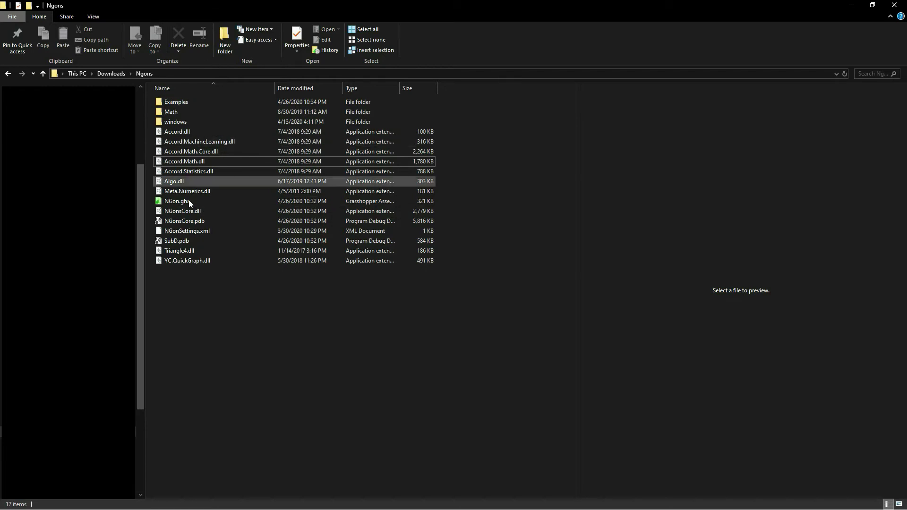
left_click(197, 171)
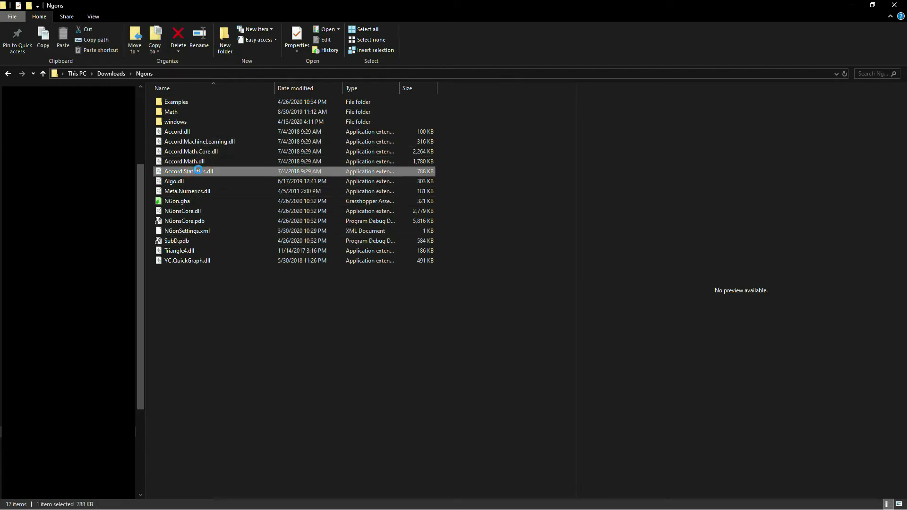
key("alt+Return")
left_click(276, 400)
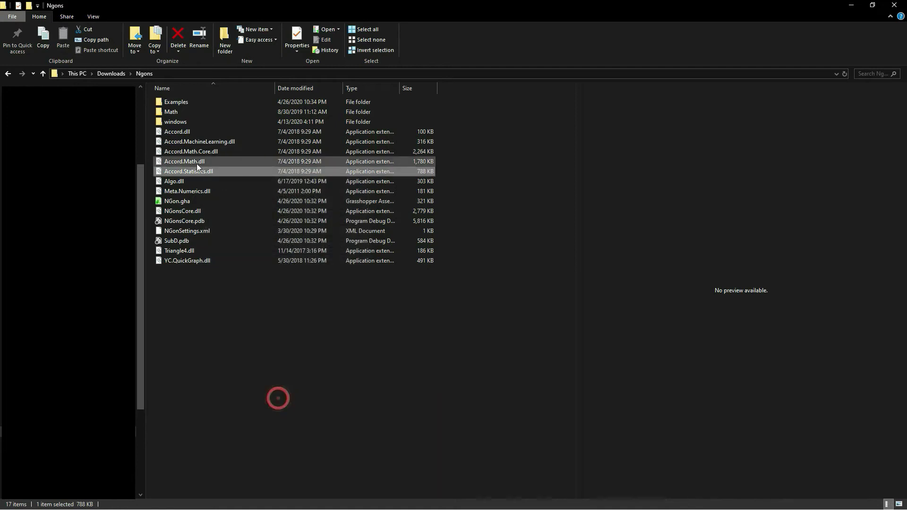
right_click(188, 182)
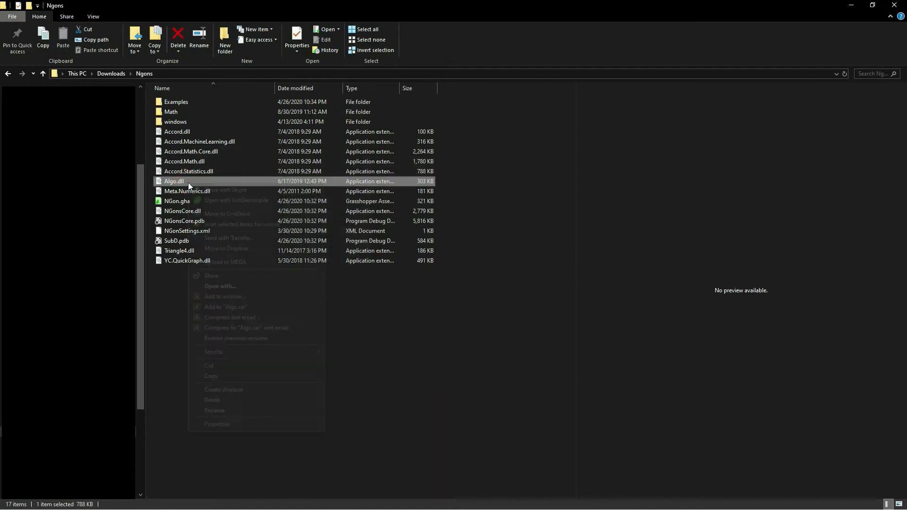
left_click(216, 425)
left_click(265, 413)
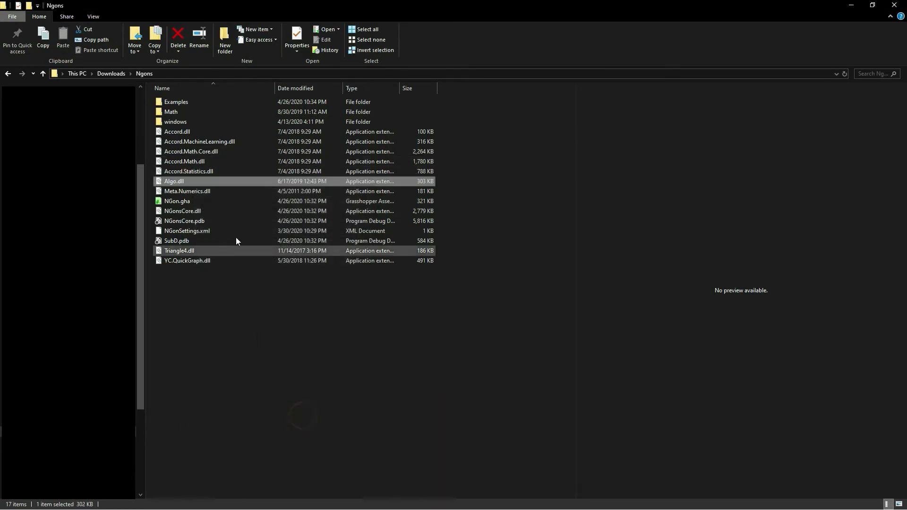
left_click(194, 194)
right_click(194, 192)
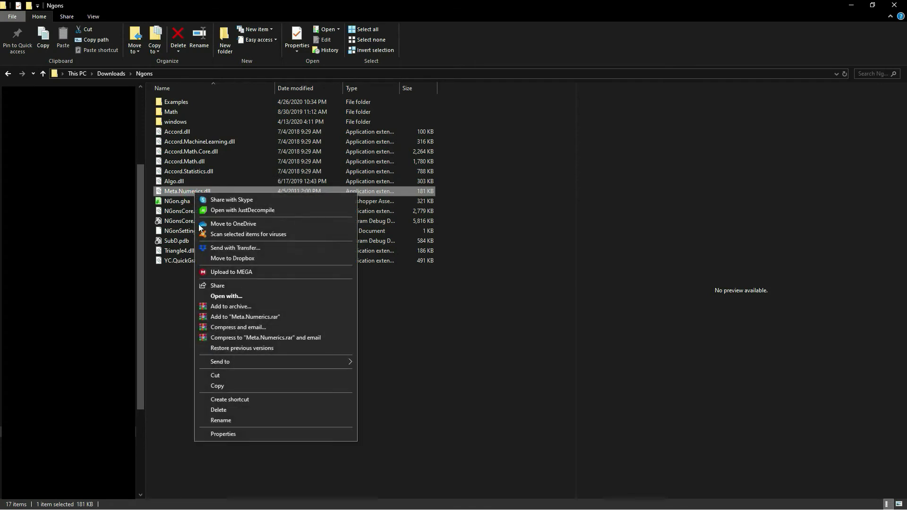
left_click(219, 435)
left_click(309, 423)
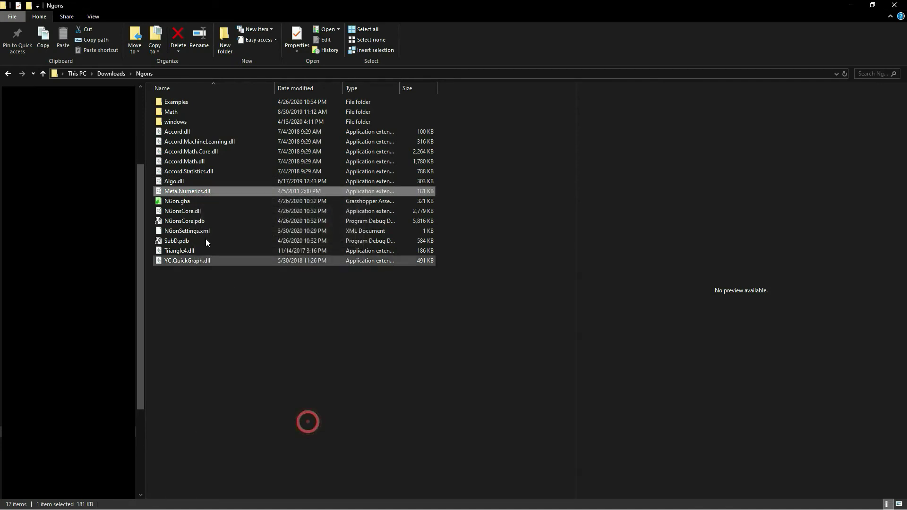
right_click(180, 201)
left_click(222, 430)
left_click(295, 433)
left_click(192, 210)
right_click(183, 213)
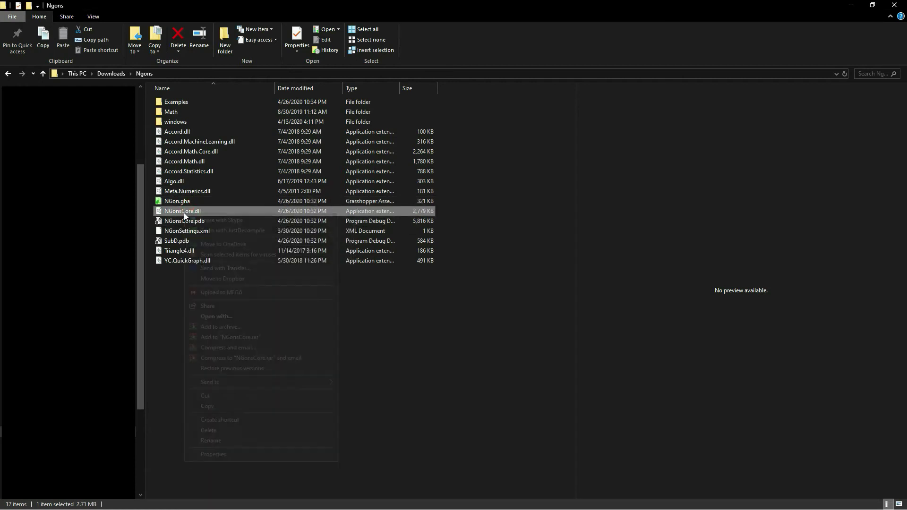
left_click(213, 454)
left_click(261, 444)
left_click(170, 250)
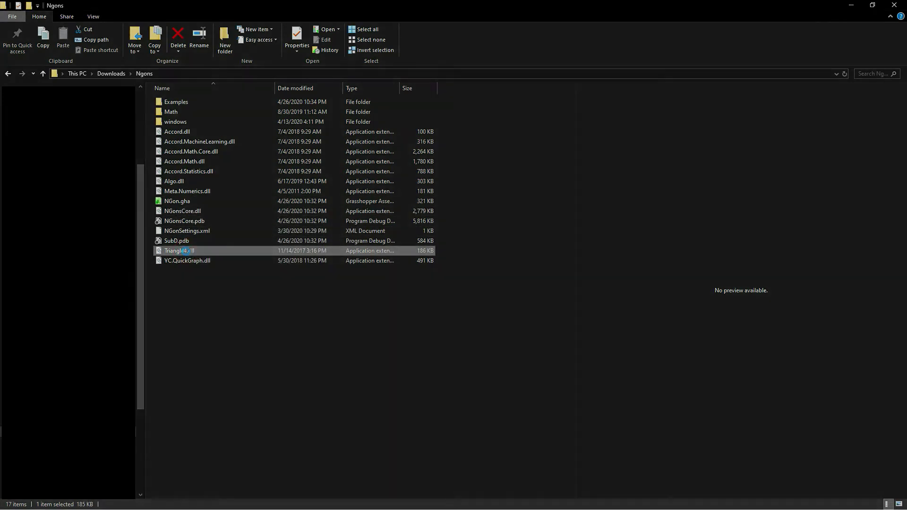
right_click(187, 252)
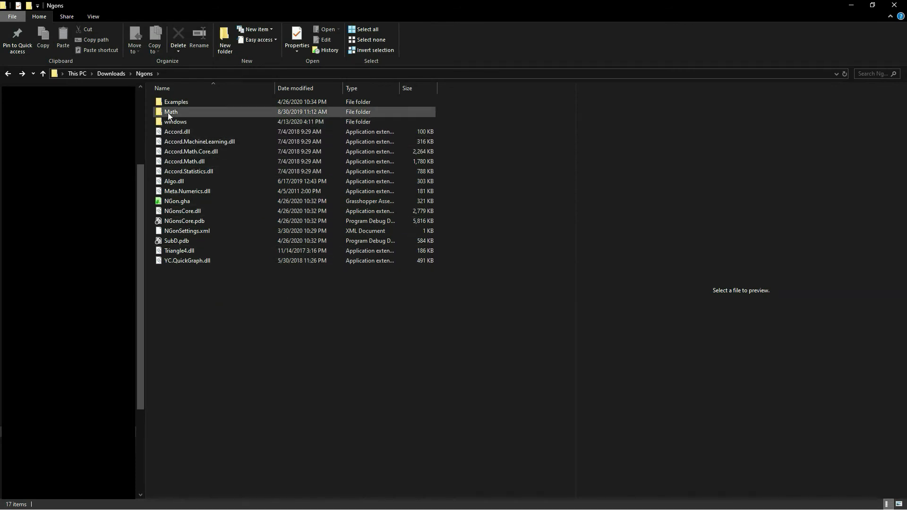
mouse_move(175, 115)
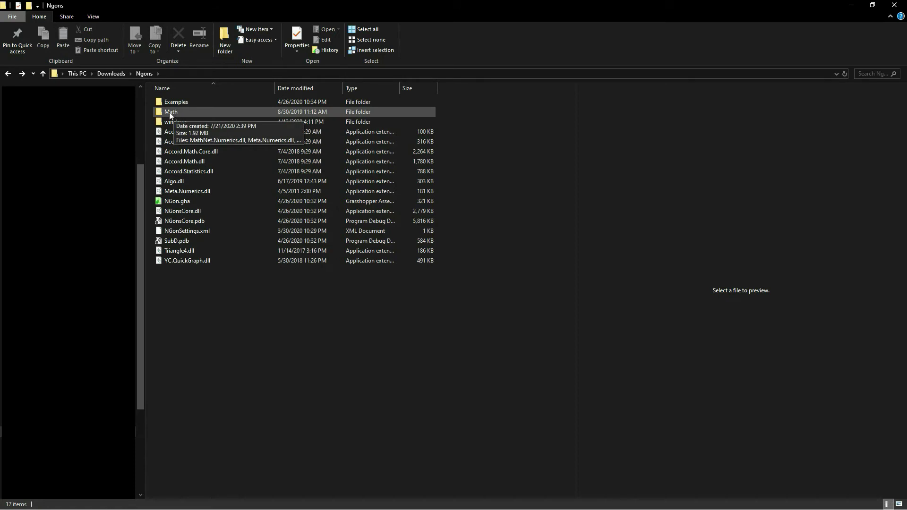
double_click(171, 111)
left_click(192, 101)
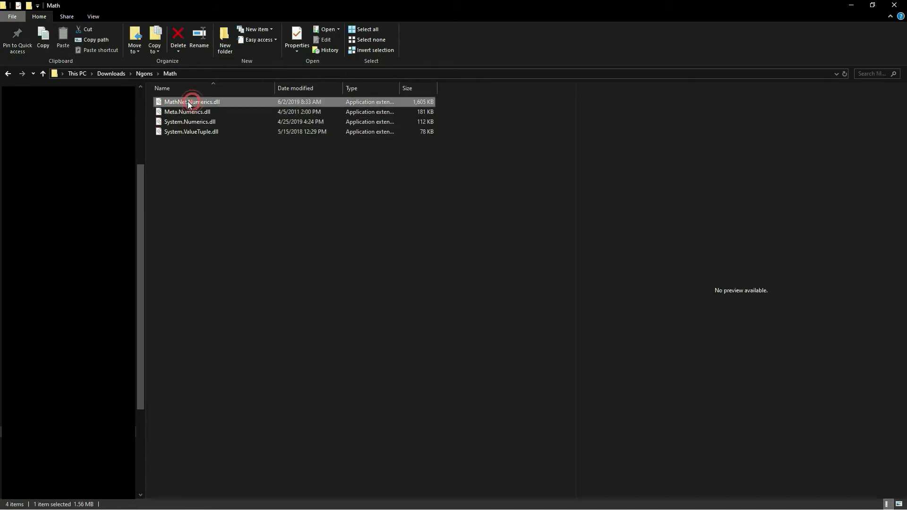
right_click(188, 102)
left_click(220, 343)
left_click(302, 331)
left_click(188, 113)
right_click(188, 112)
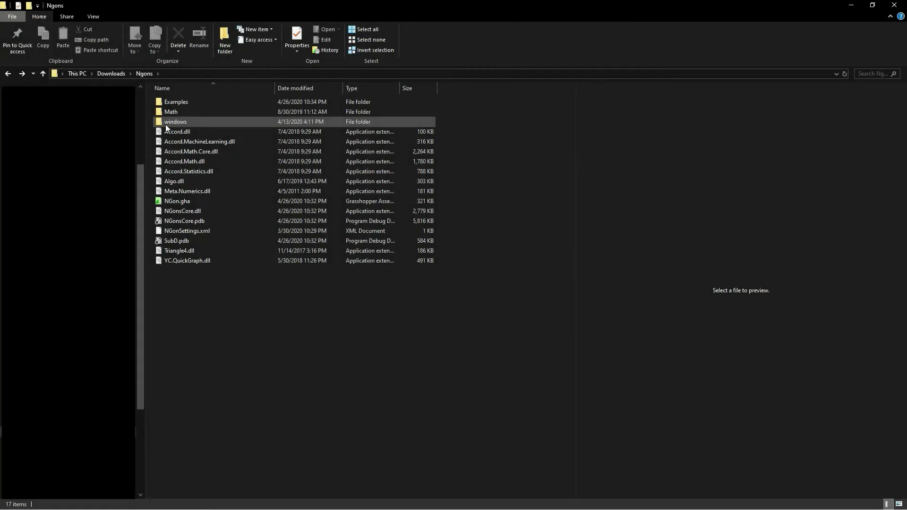
double_click(183, 122)
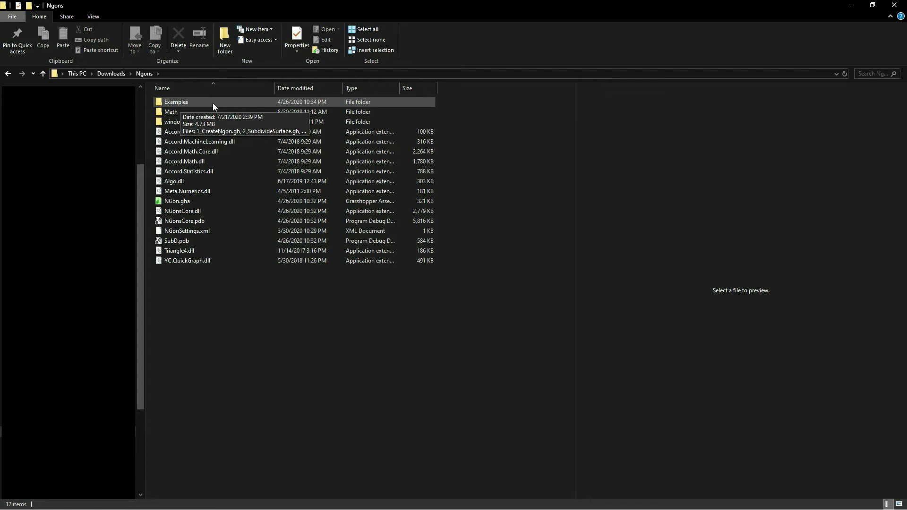
Step: Look at the example files 1_CreateNgon.gh and 3_Transformations.gh, then navigate back up
double_click(173, 102)
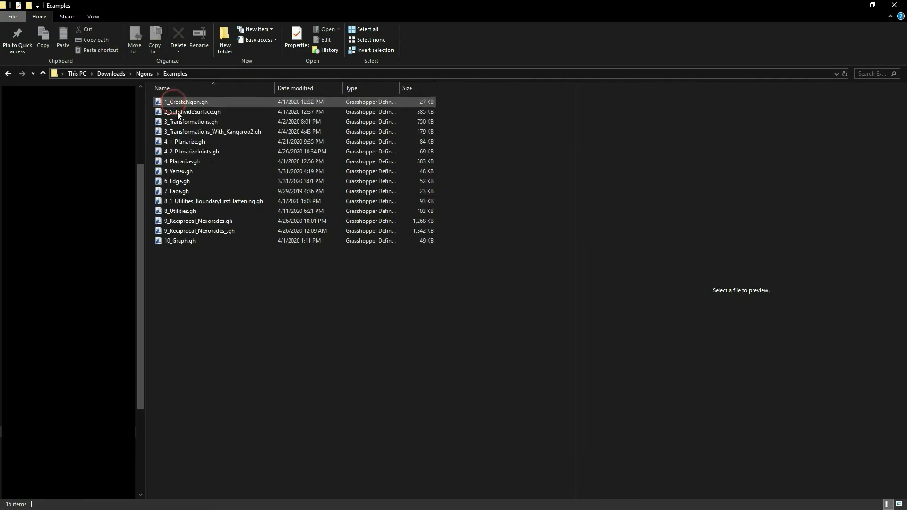
left_click(191, 101)
left_click(190, 121)
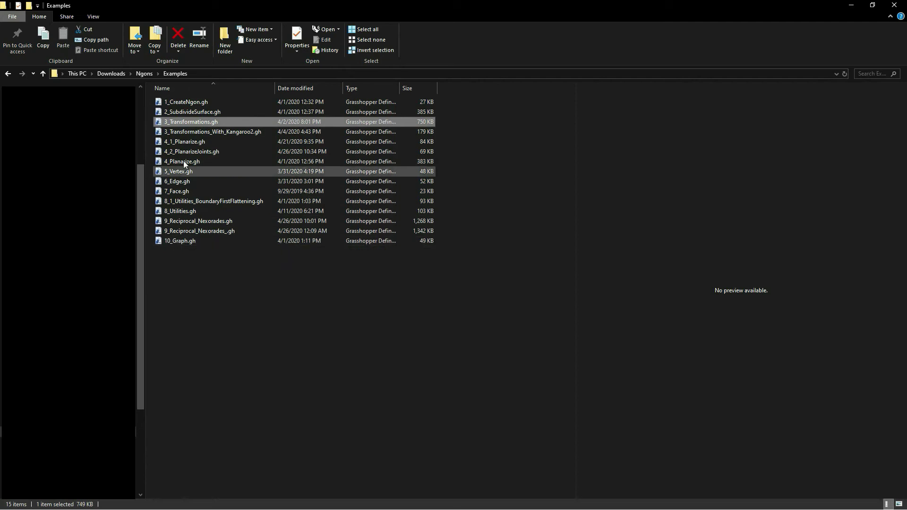
left_click(284, 420)
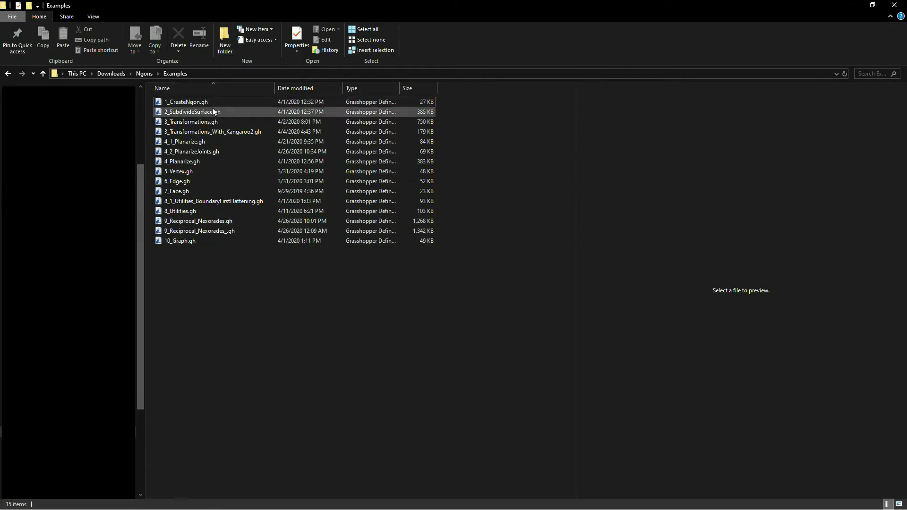
left_click(143, 74)
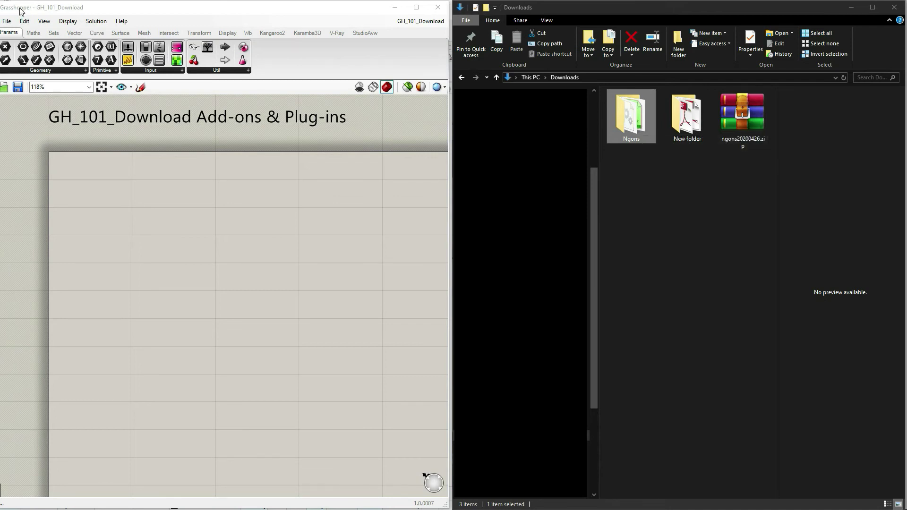
Step: Open Grasshopper's Components Folder (Libraries) via File > Special Folders
left_click(8, 23)
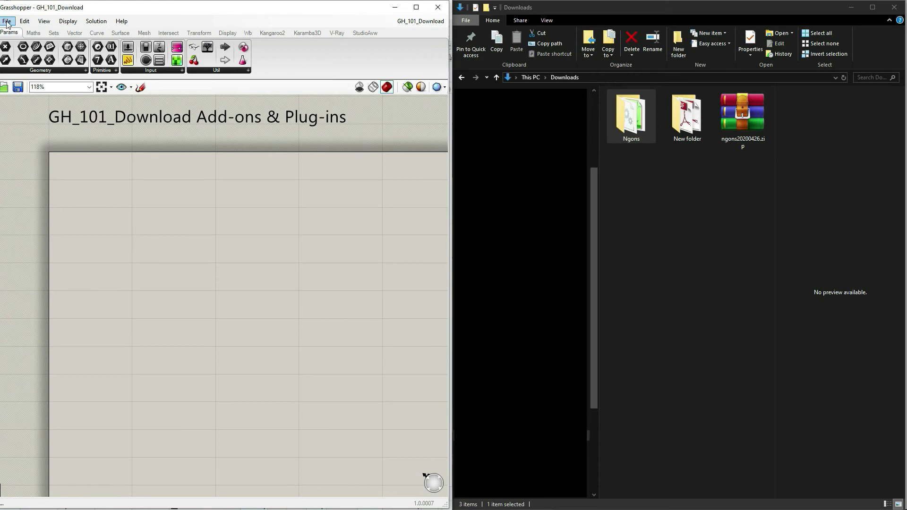
left_click(7, 23)
mouse_move(16, 194)
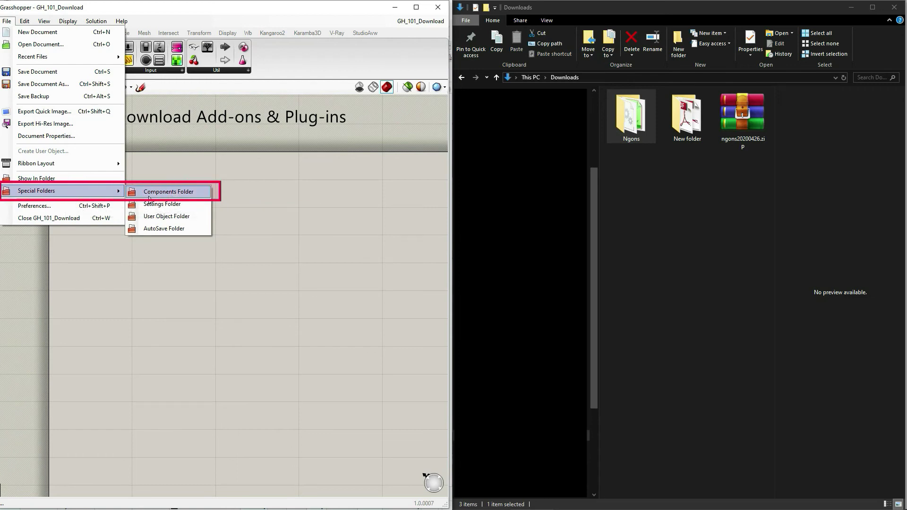
left_click(183, 193)
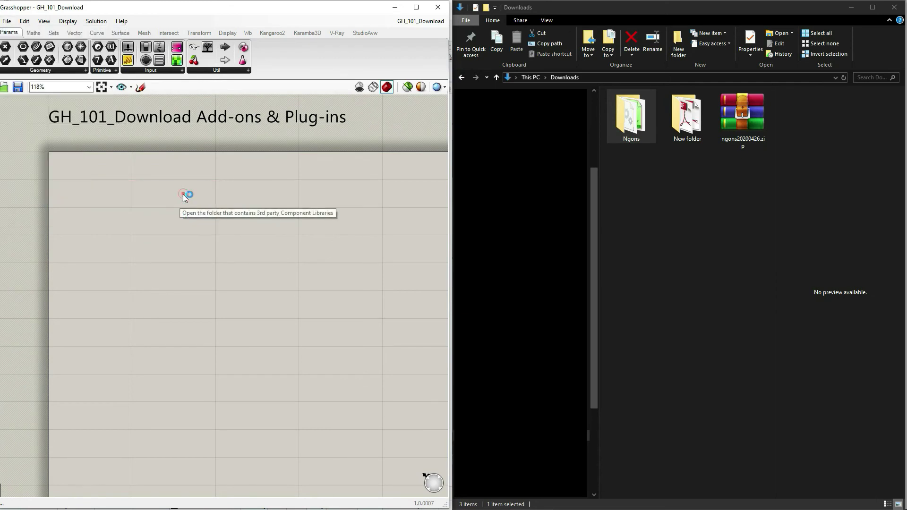
left_click(621, 196)
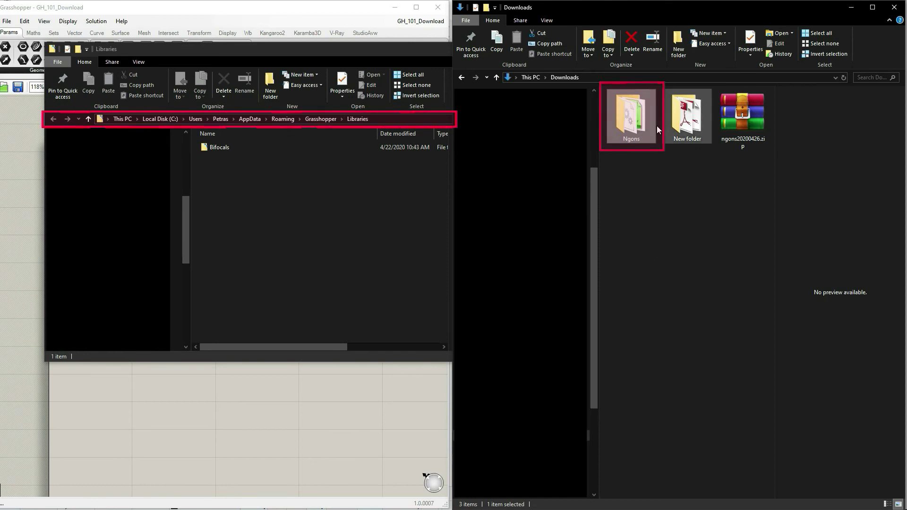
Step: Copy the Ngons folder from Downloads and paste it into Libraries next to Bifocals
right_click(634, 133)
left_click(661, 422)
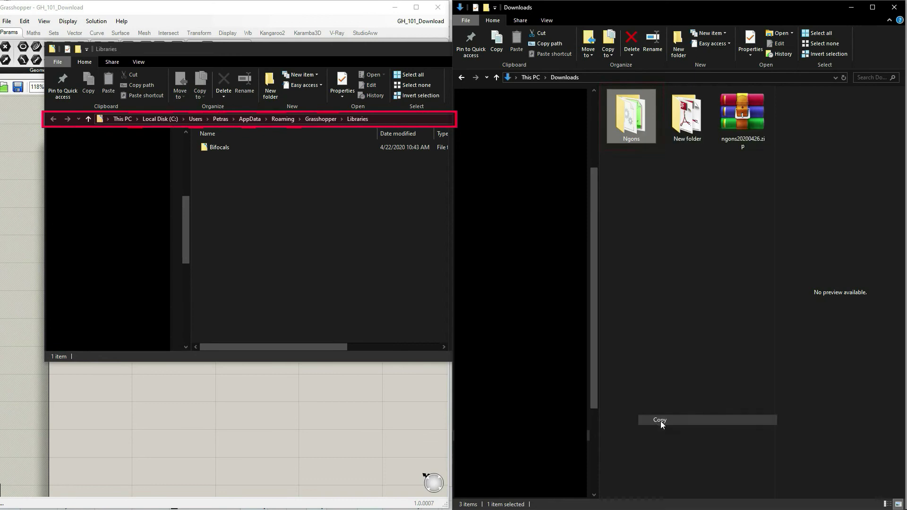
left_click(197, 194)
right_click(245, 196)
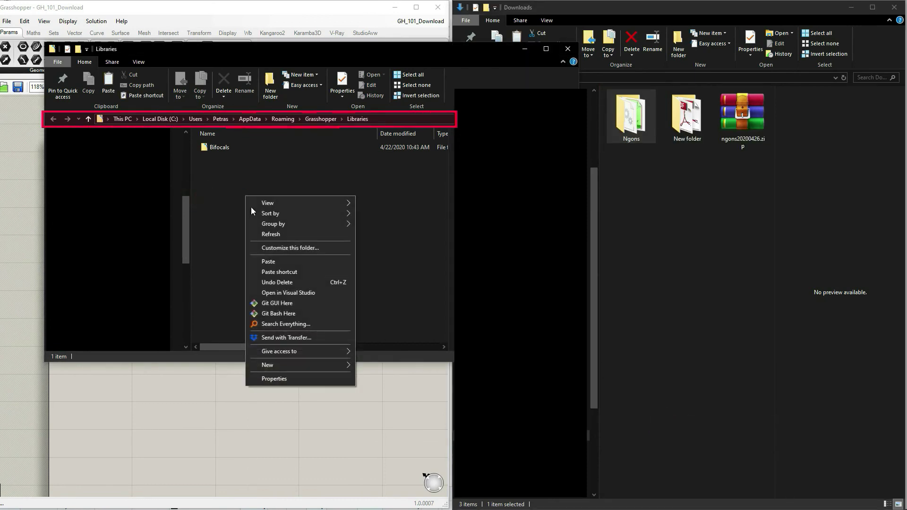
left_click(274, 262)
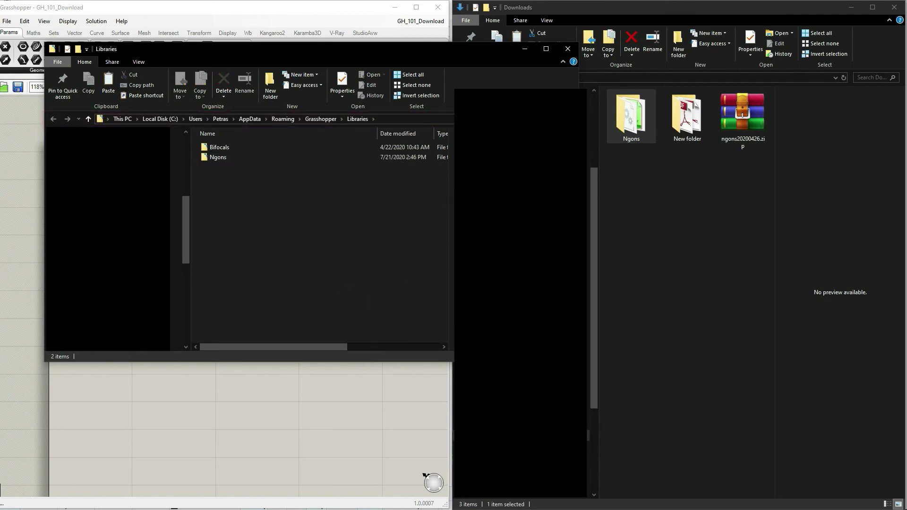
left_click_drag(437, 190, 434, 190)
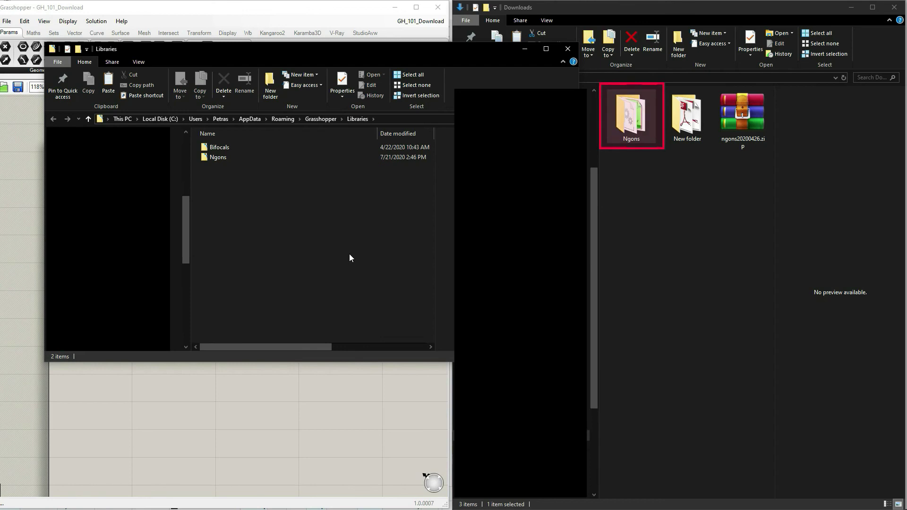
Step: After restarting, move the Grasshopper window up-left and enlarge it so the NGon tab shows
left_click(215, 158)
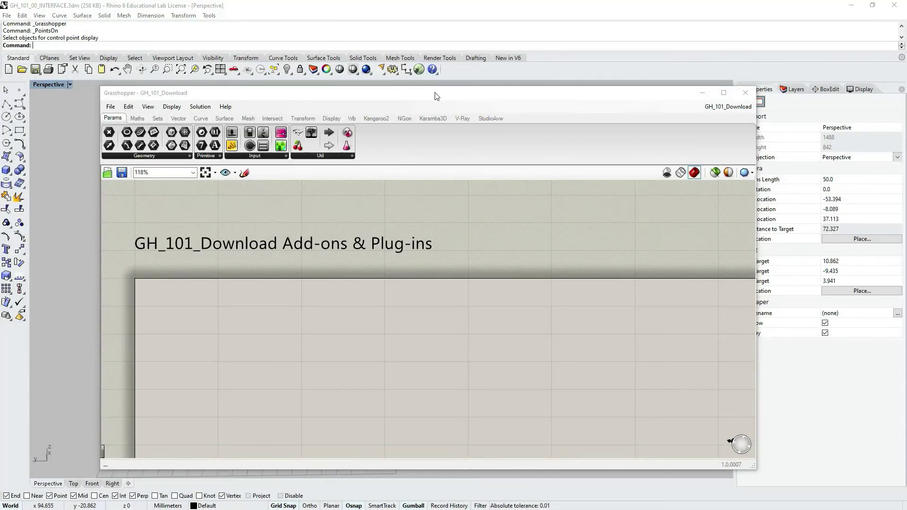
left_click_drag(433, 94, 419, 75)
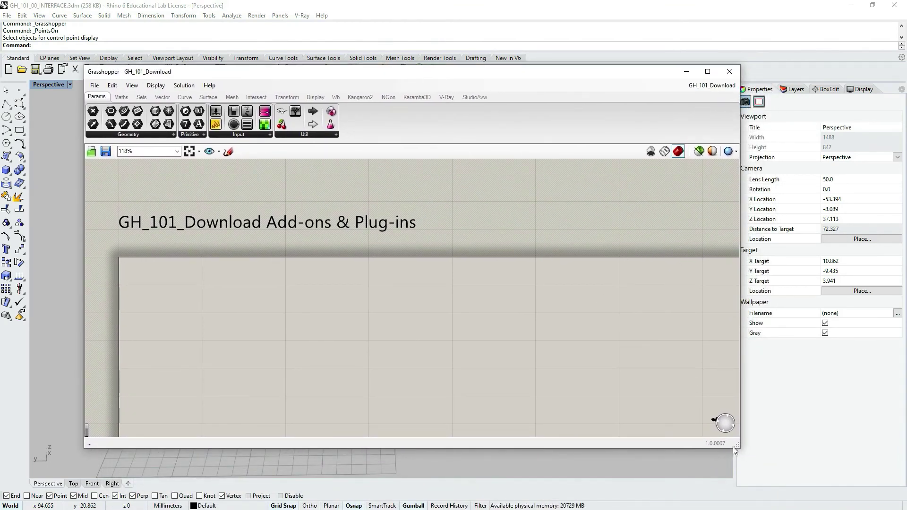
left_click_drag(735, 445, 772, 467)
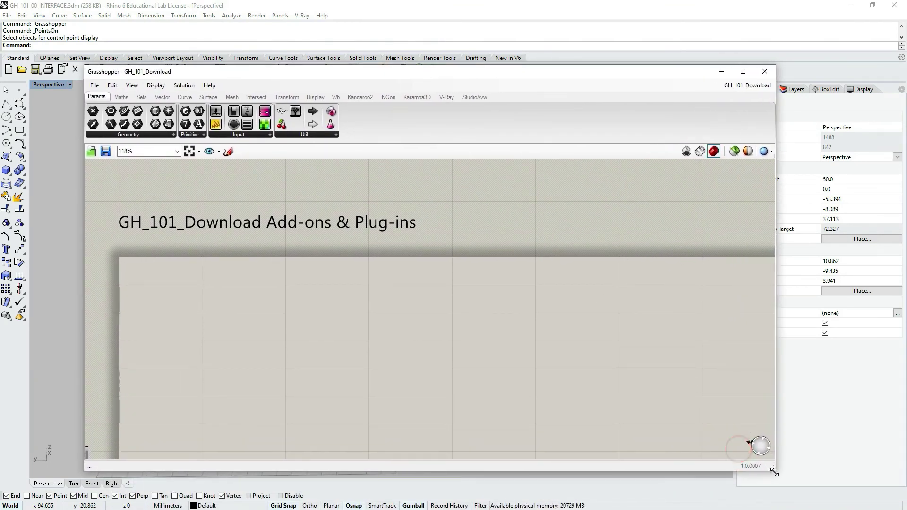
Step: Show the NGon plugin's component groups in the Grasshopper ribbon
left_click(389, 98)
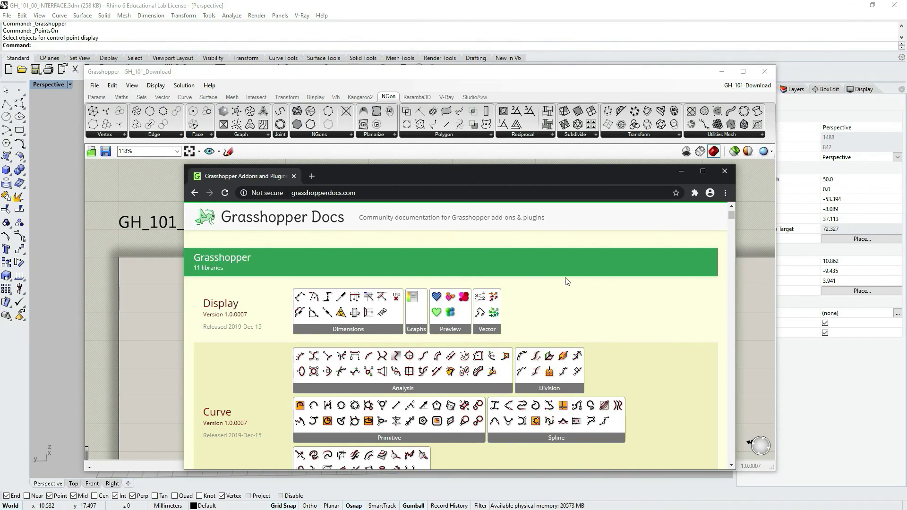
Step: Maximize the grasshopperdocs.com browser window and scroll through its list of 130 add-ons
left_click(702, 171)
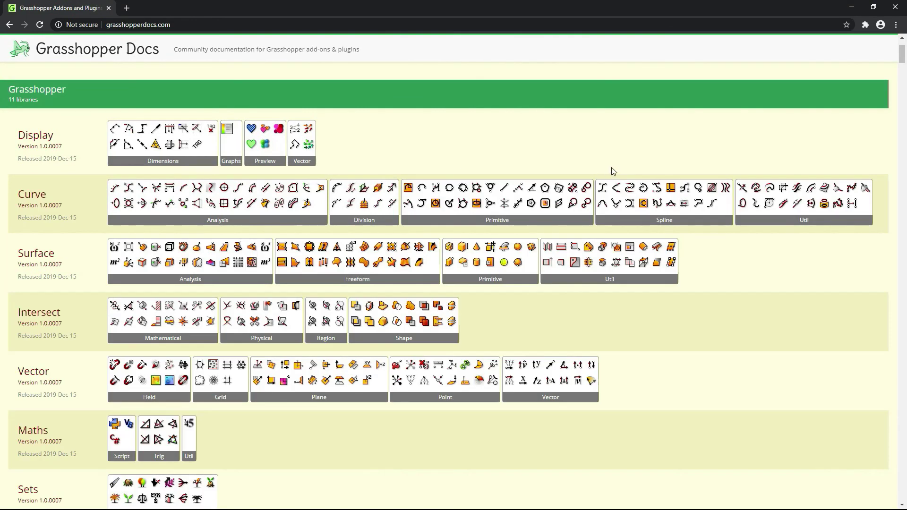
scroll(683, 158, "down", 7)
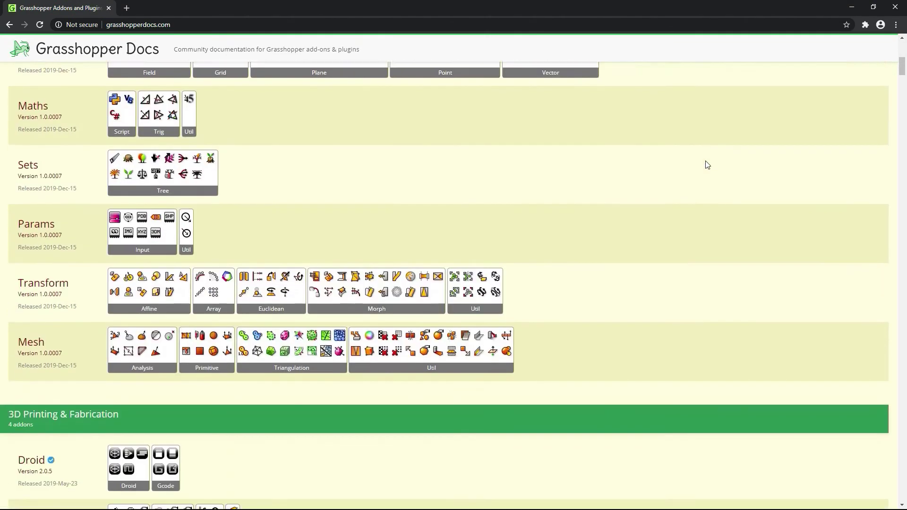
scroll(706, 165, "down", 2)
scroll(707, 165, "down", 2)
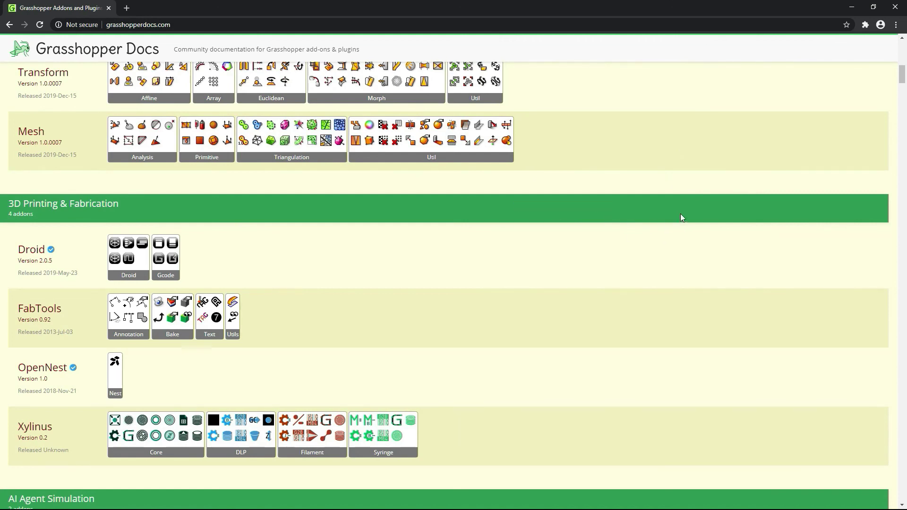
scroll(680, 216, "down", 4)
scroll(680, 220, "down", 3)
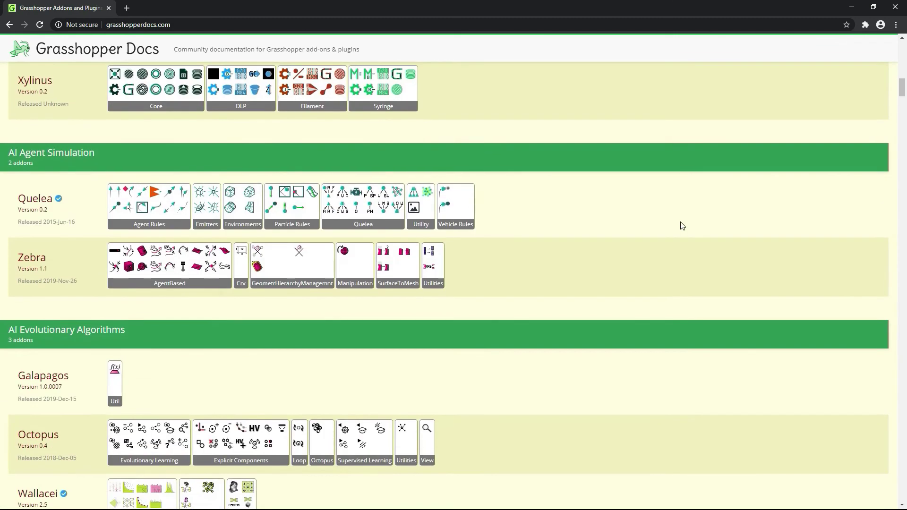
scroll(681, 226, "up", 15)
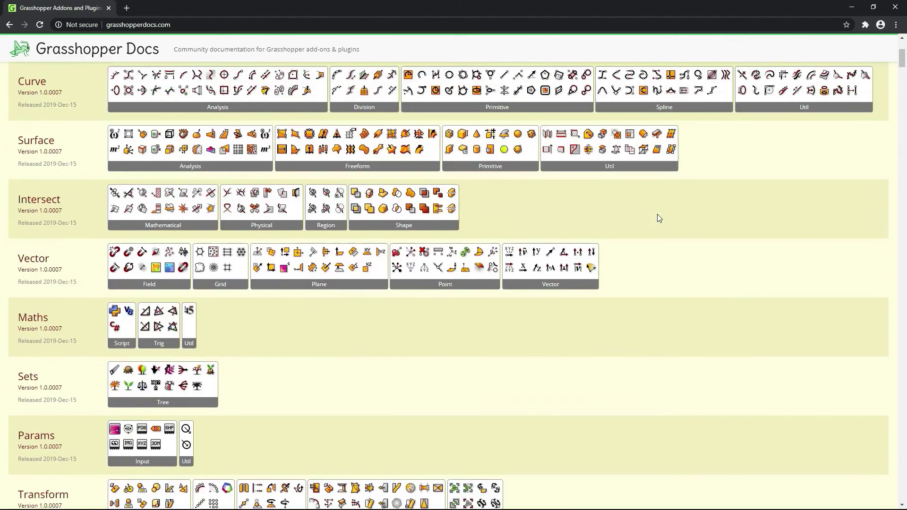
scroll(659, 218, "up", 4)
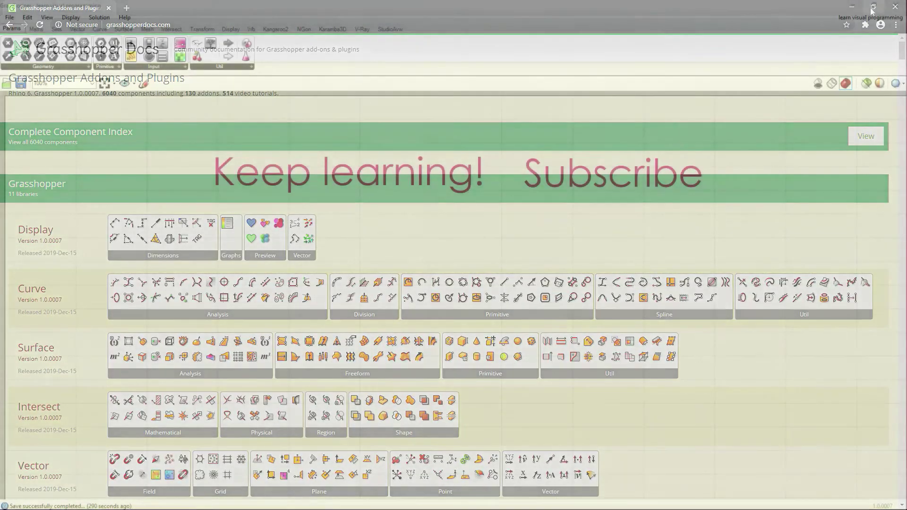